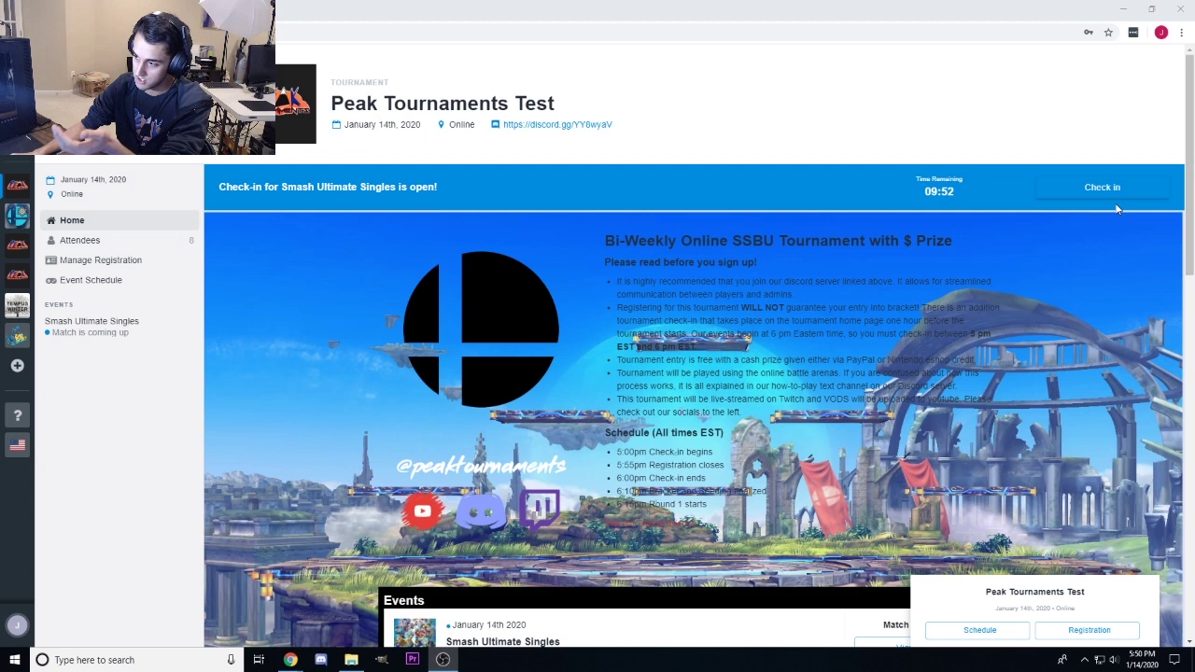
Check in to Peak Tournaments Test's Smash Ultimate Singles event from the home page banner
left_click(1102, 188)
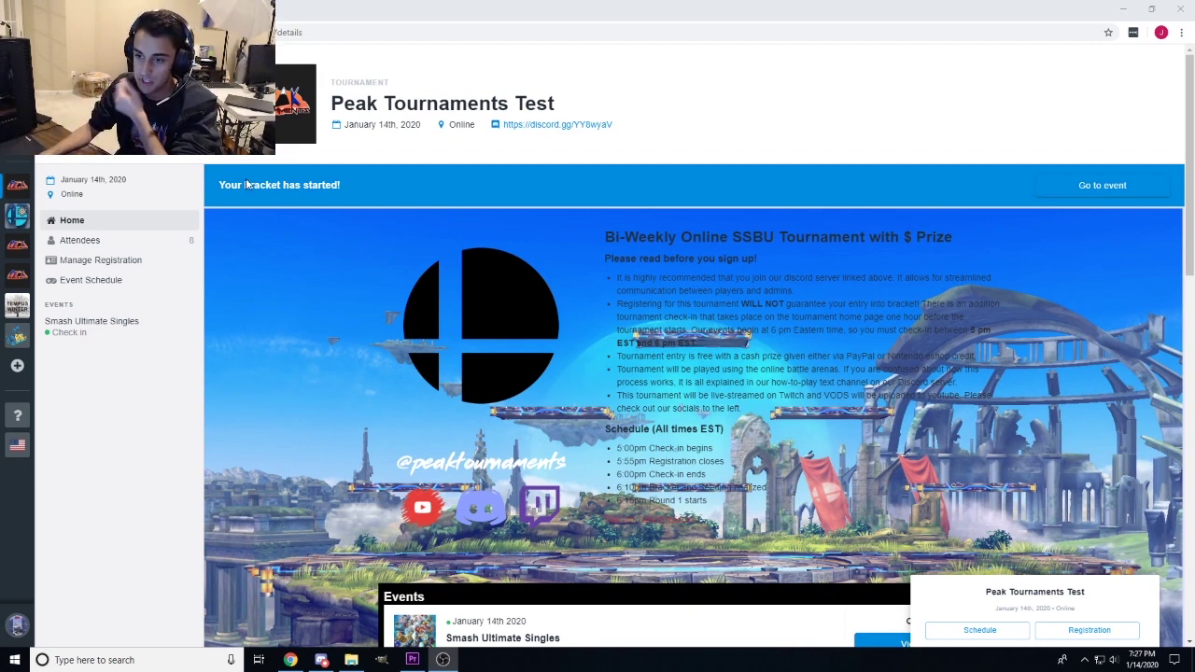
Open the Smash Ultimate Singles event overview, look through it, and go to the bracket listing
left_click(1061, 186)
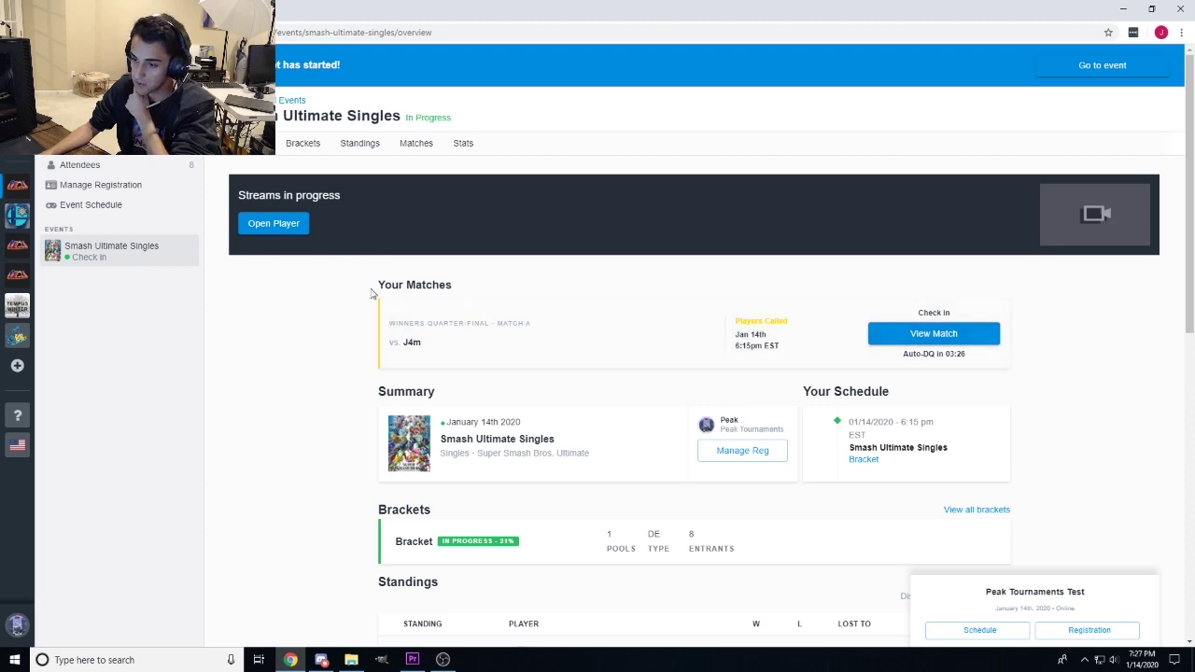
left_click_drag(375, 286, 482, 291)
left_click(482, 291)
scroll(330, 454, "down", 5)
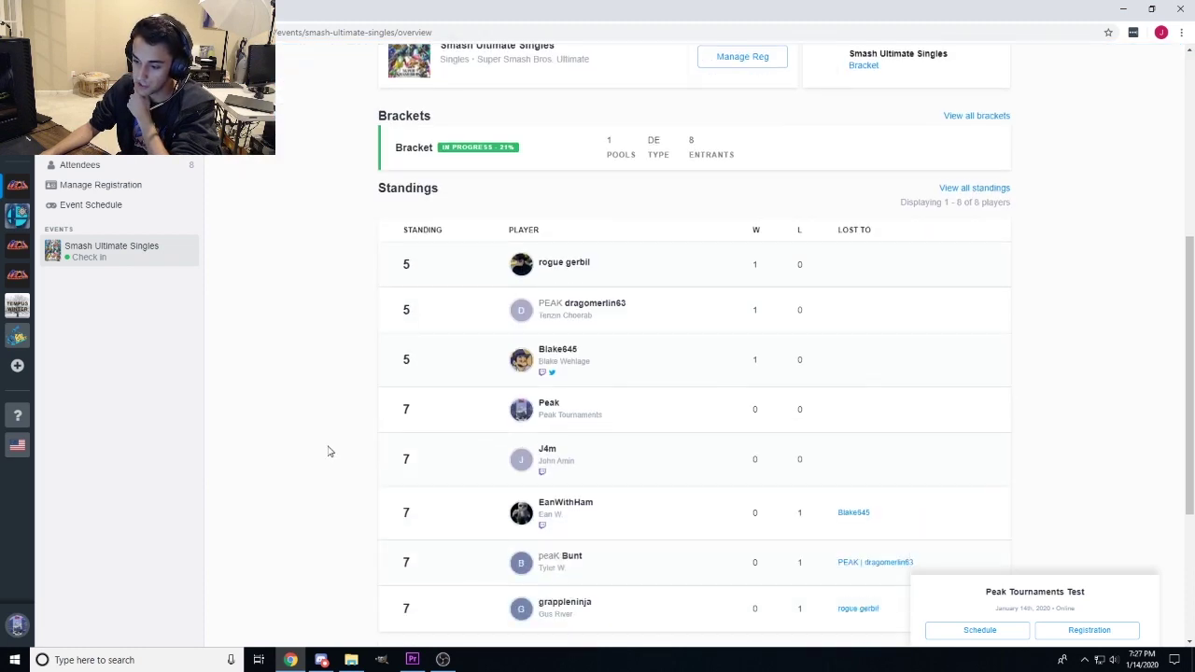
scroll(341, 272, "up", 3)
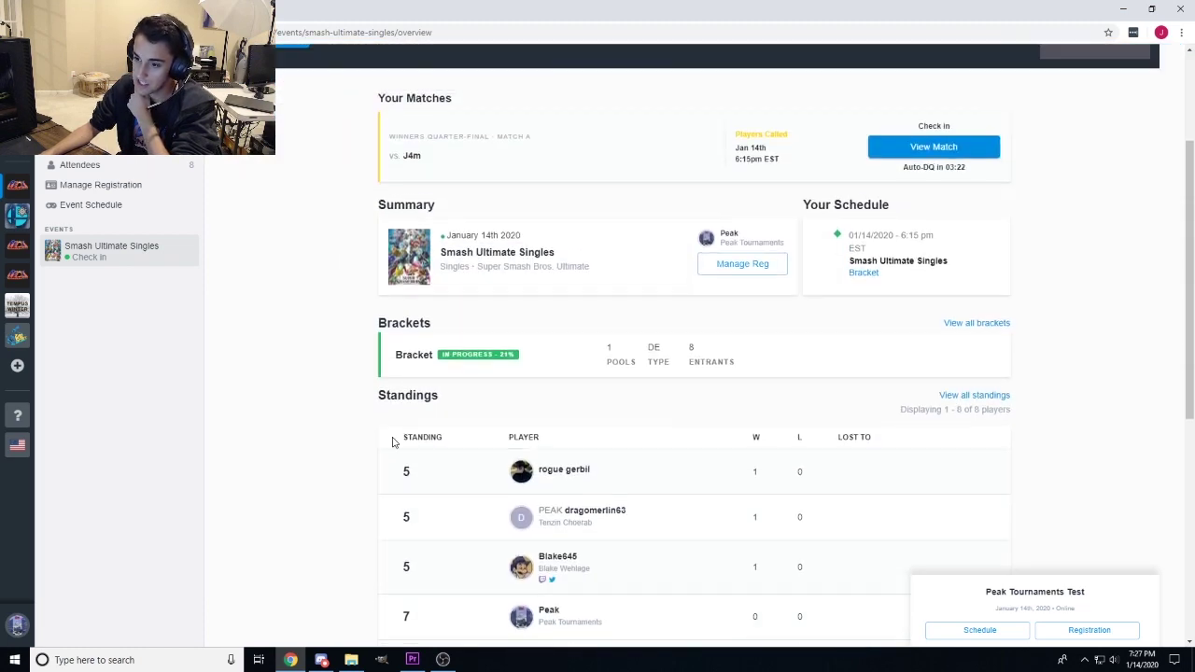
left_click(480, 372)
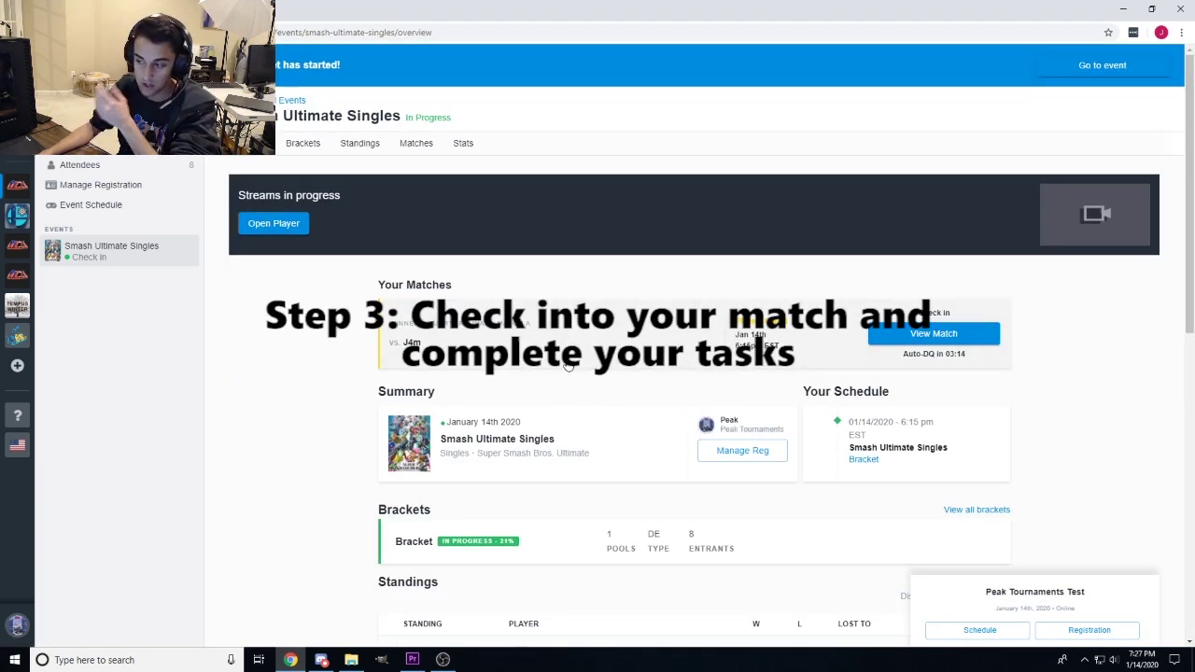
Open the Winners Quarter-Final match, review its Summary, Tasks and Chat, then check in
left_click(565, 341)
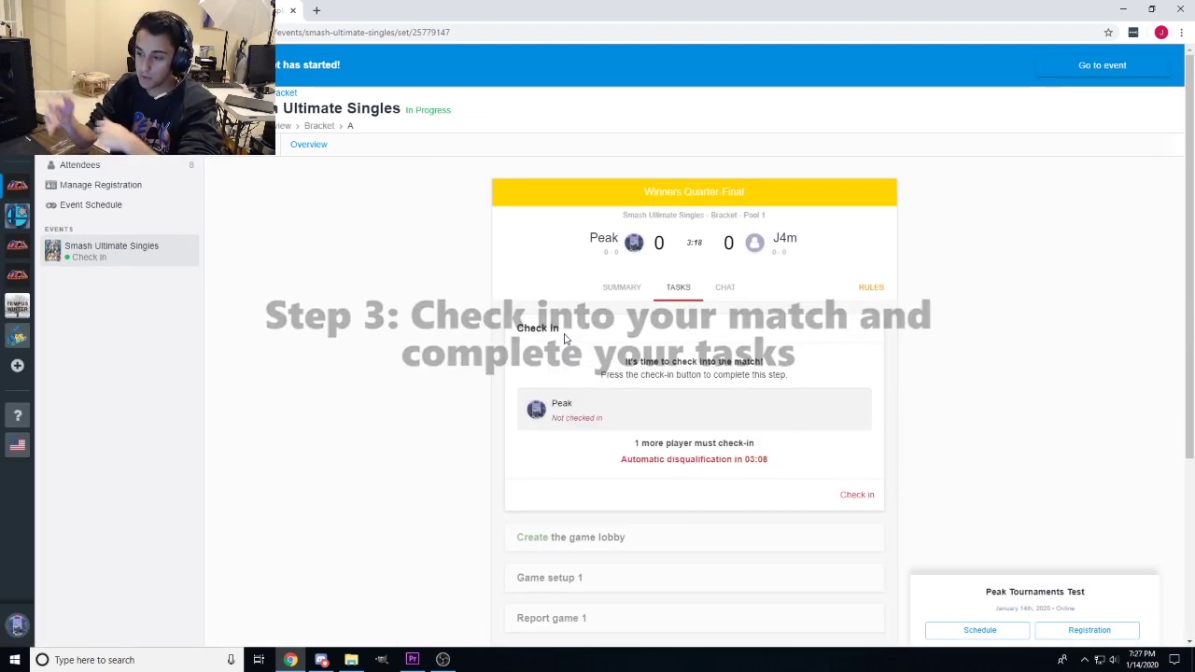
left_click(625, 289)
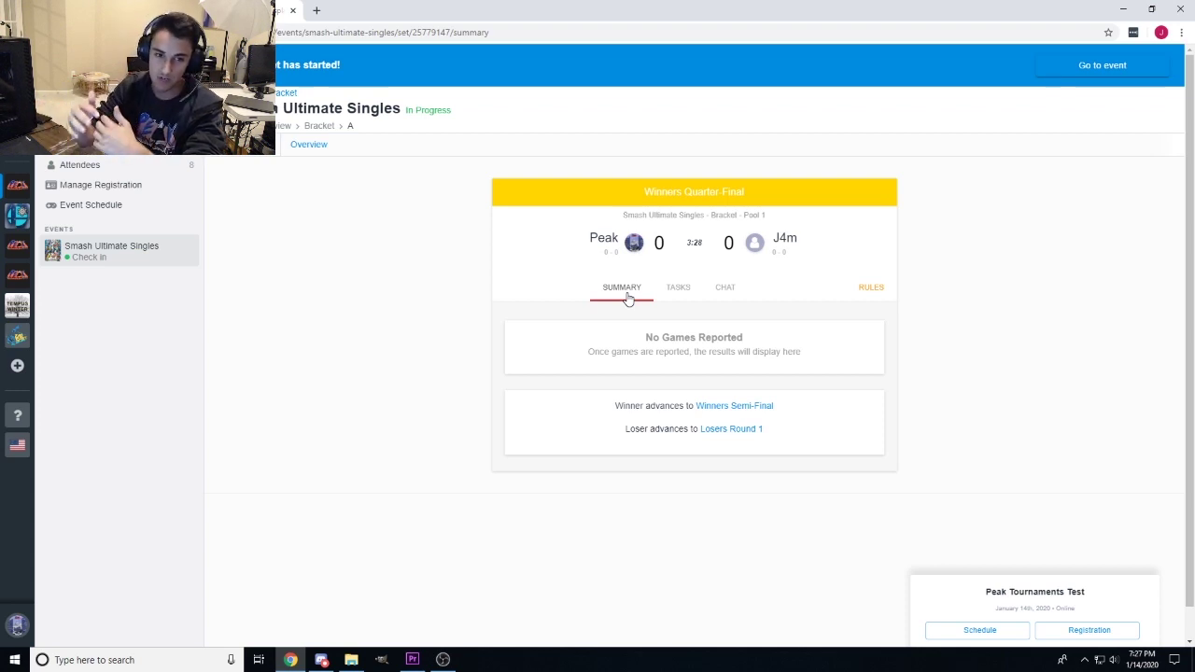
left_click(680, 290)
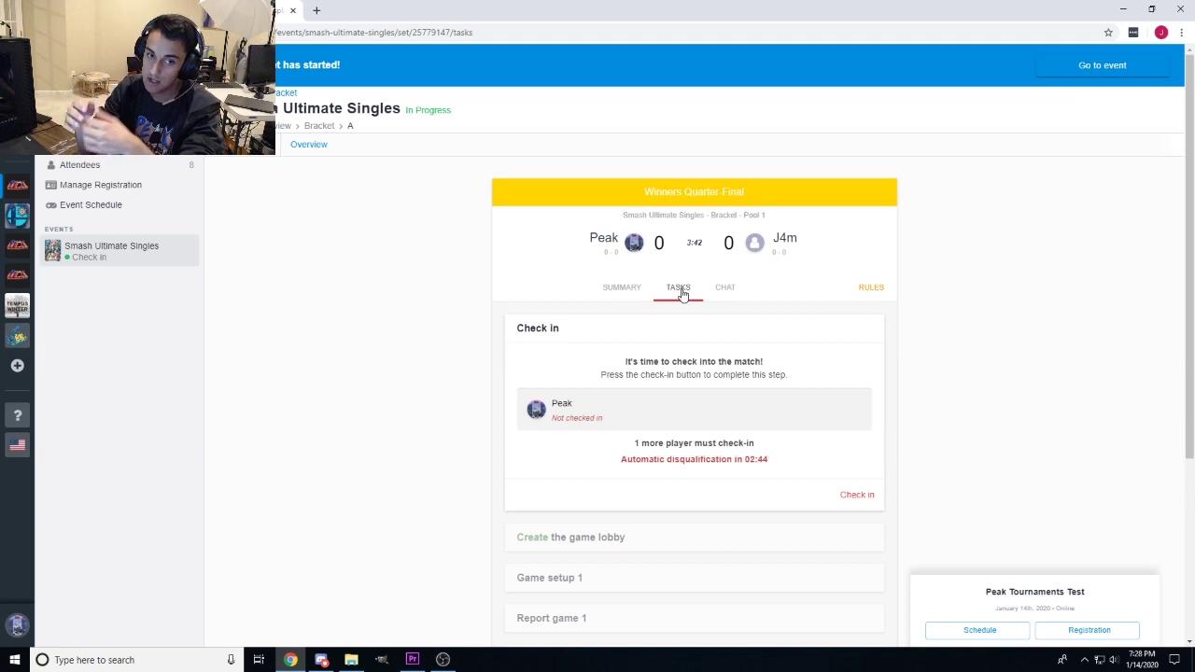
left_click(725, 289)
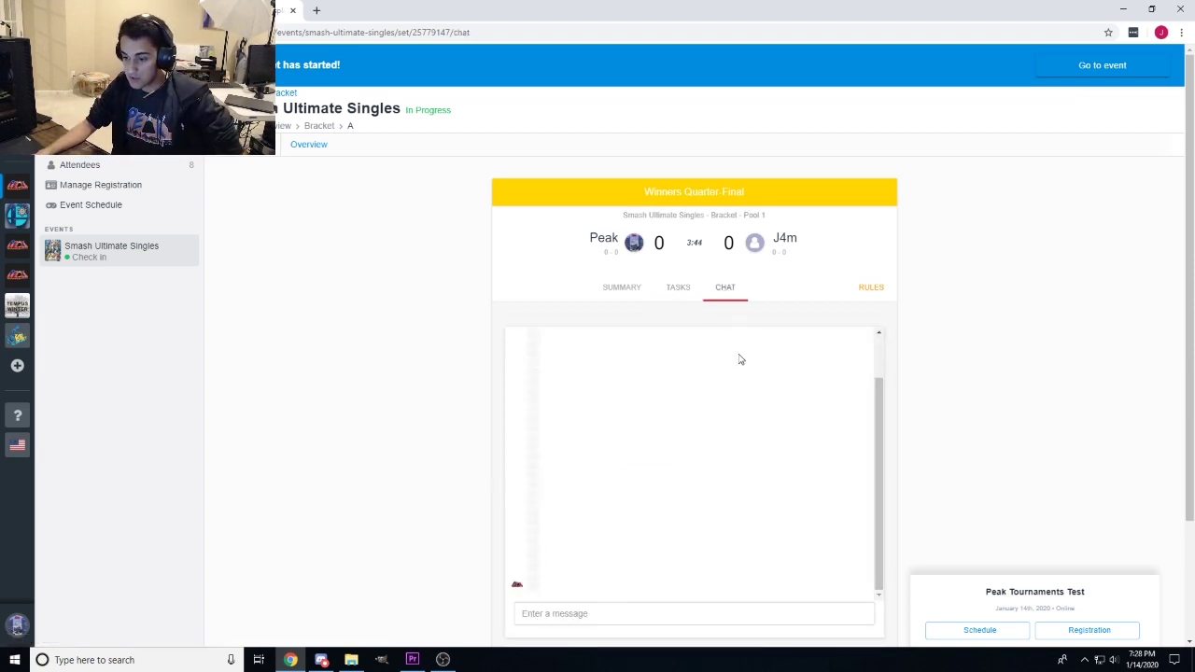
scroll(739, 360, "down", 3)
scroll(482, 301, "up", 3)
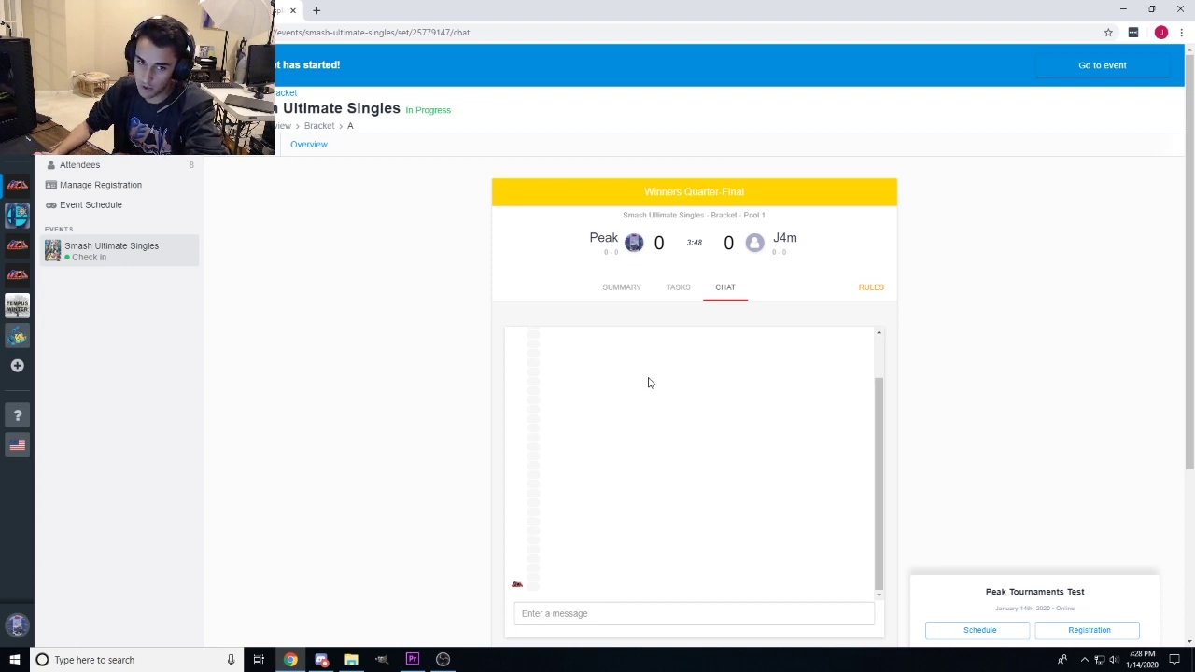
left_click(678, 297)
left_click(856, 495)
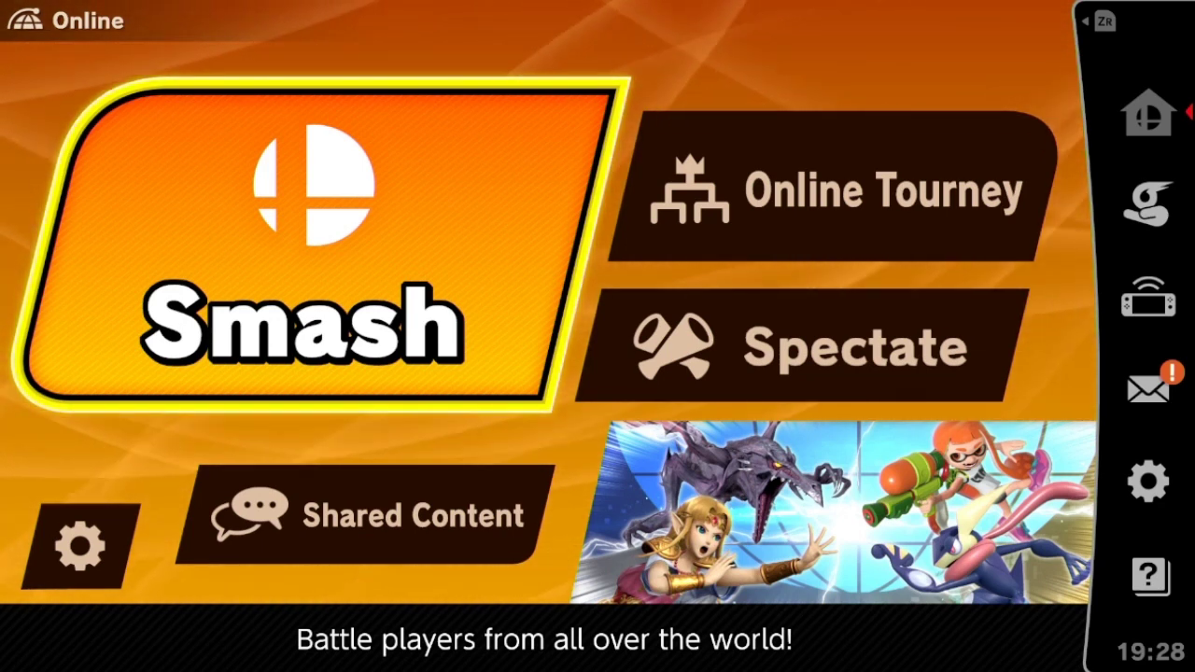
Choose Battle Arenas and confirm the arena password, format, visibility and rules settings
key("Return")
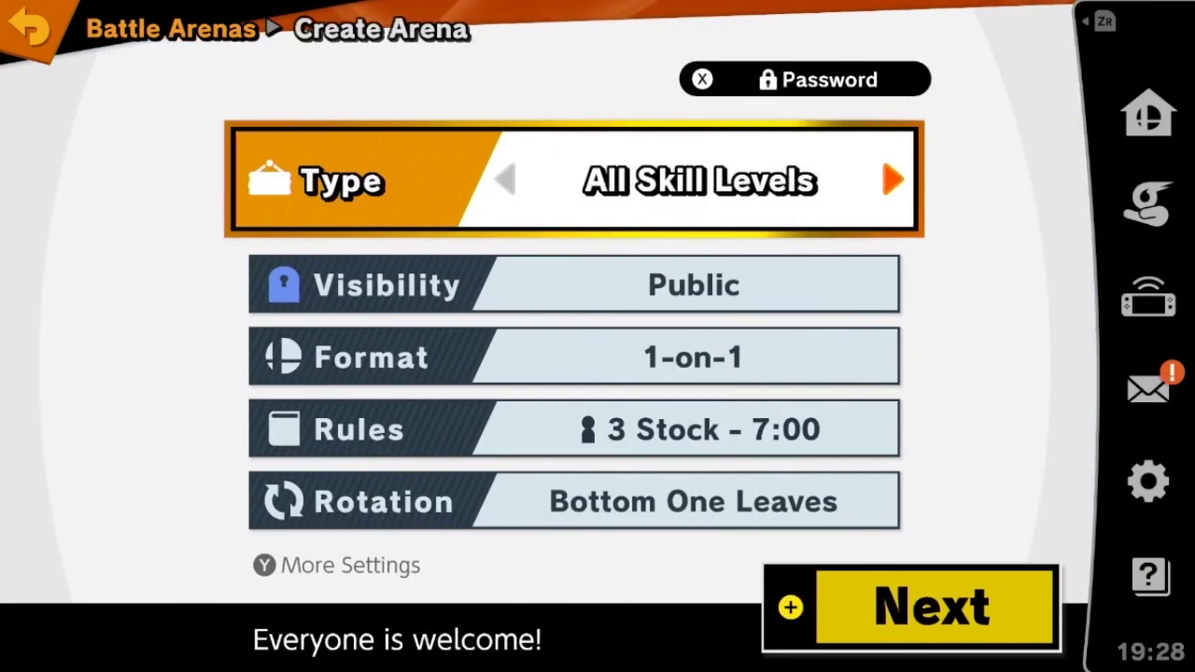
key("Up")
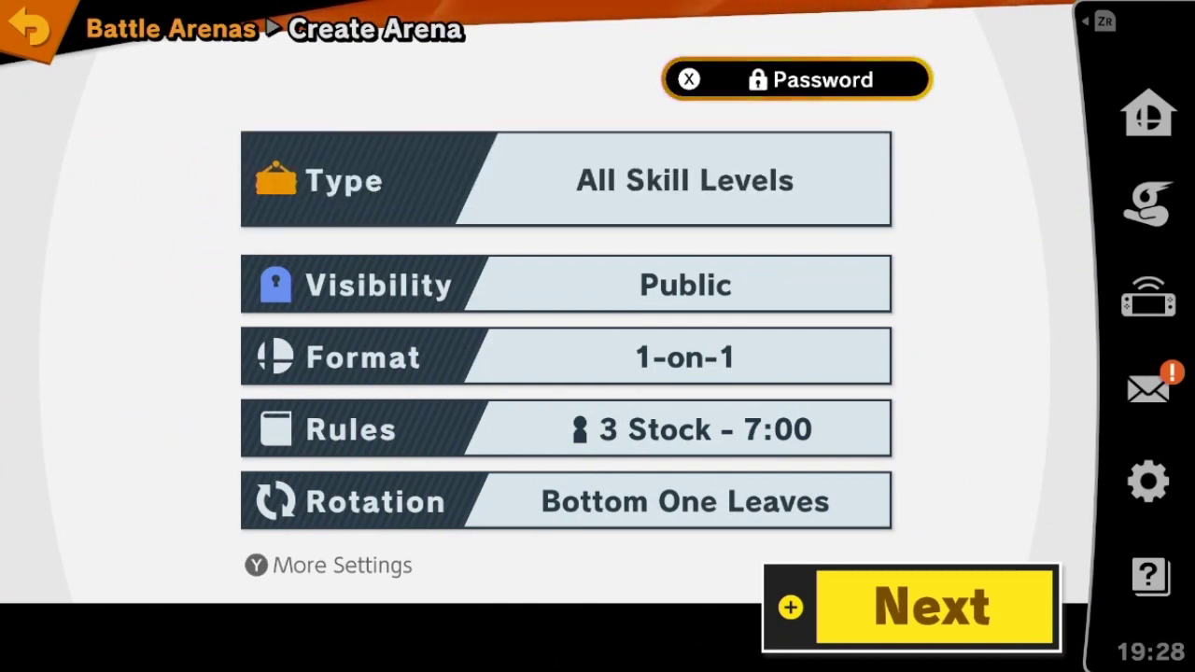
key("Down")
key("Down")
key("Down")
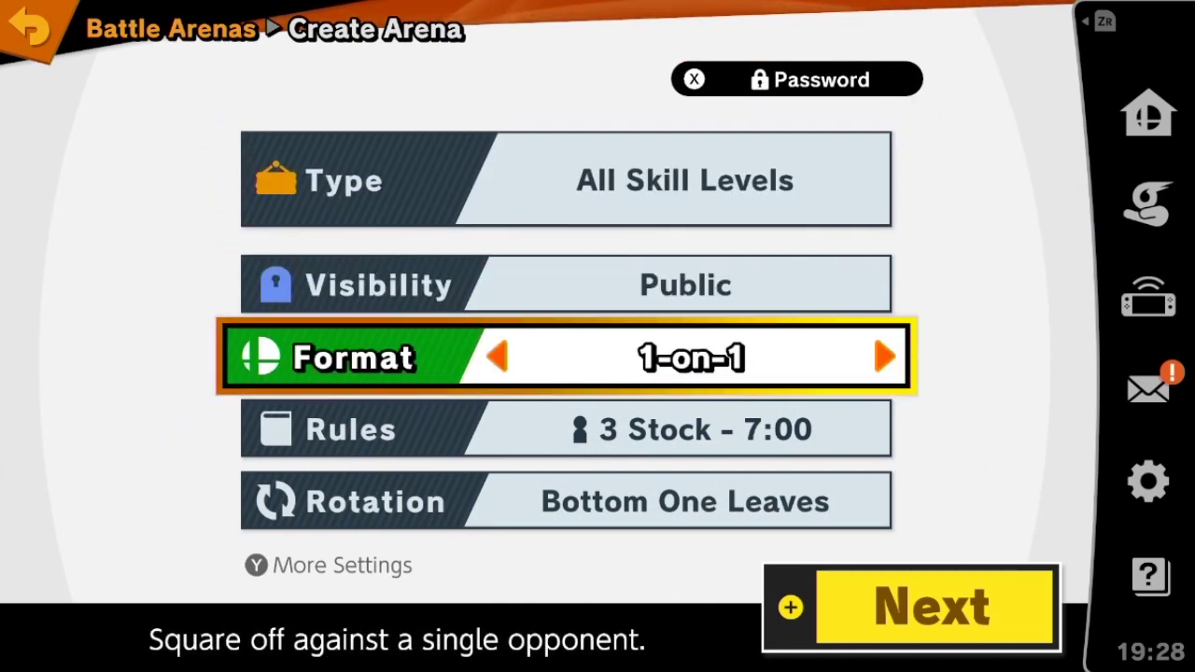
key("Up")
key("Down")
key("Down")
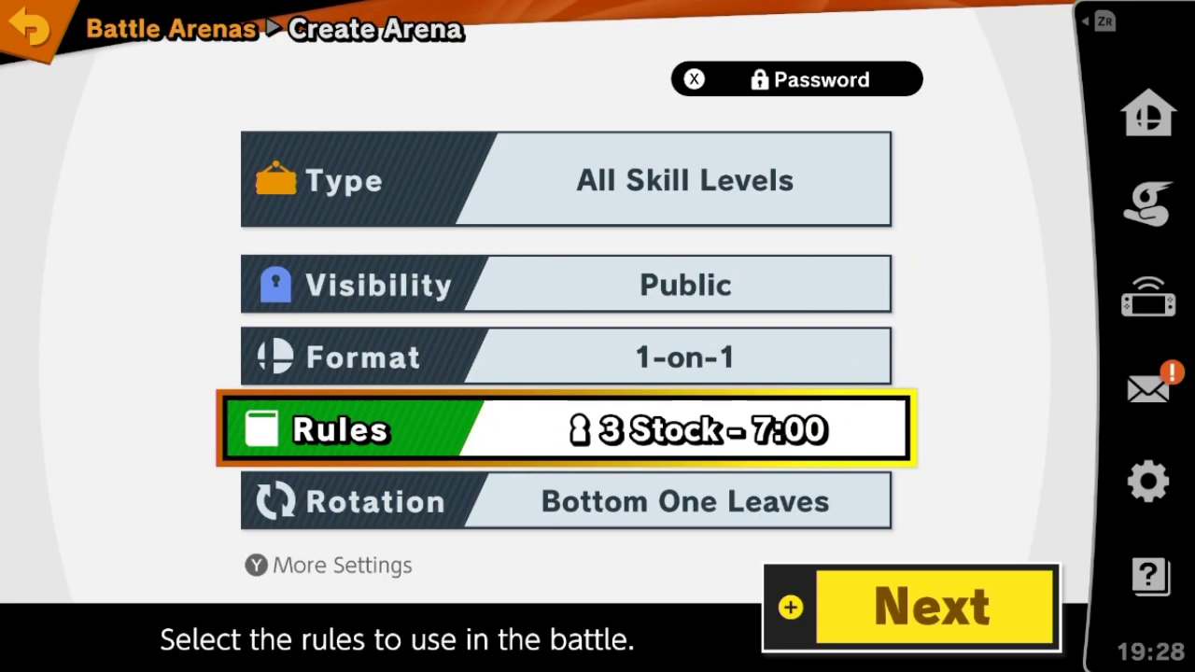
key("Down")
key("Down")
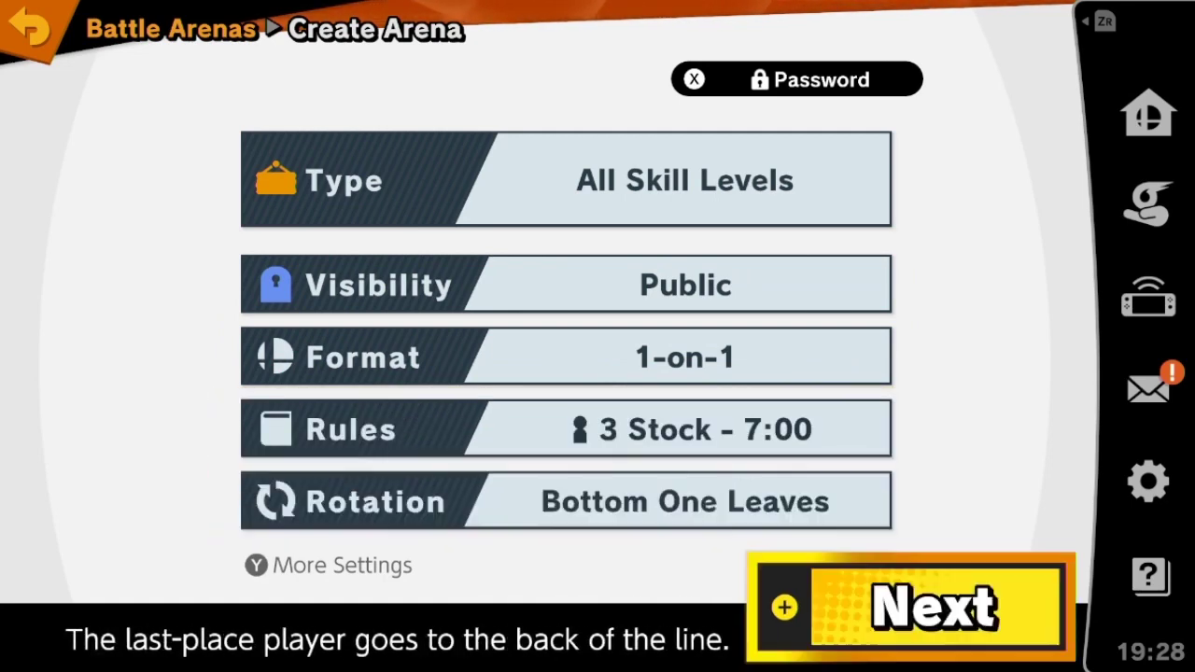
key("Return")
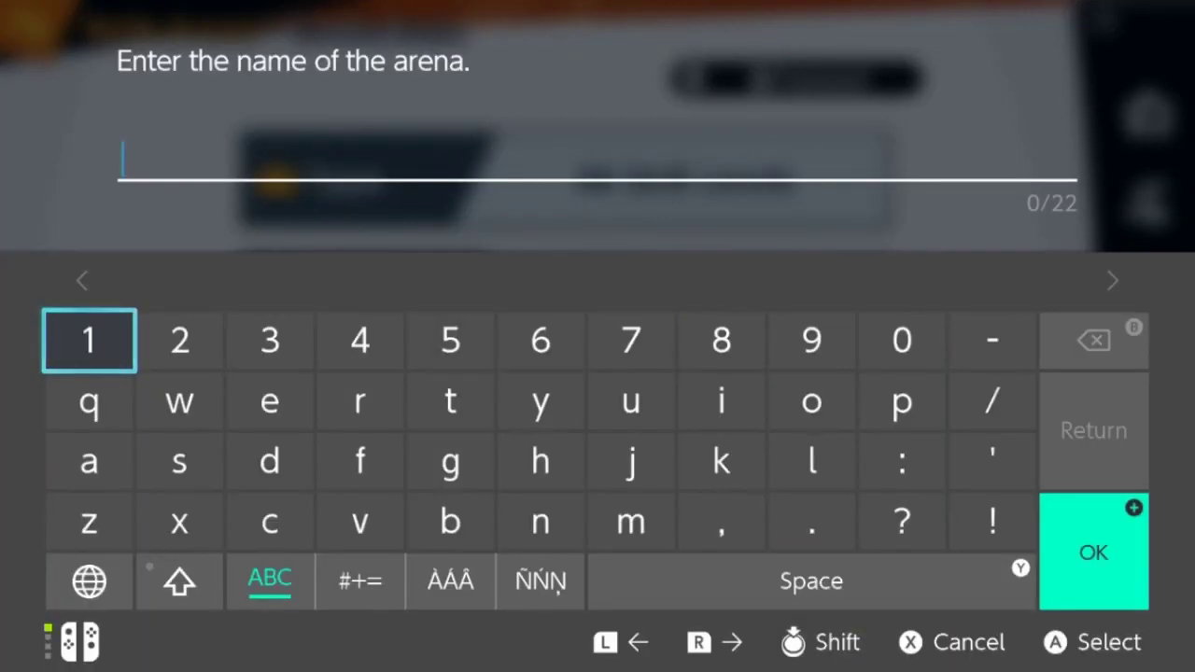
Name the arena 11, enter a numeric password, and create the arena
key("Right")
key("Left")
type("11")
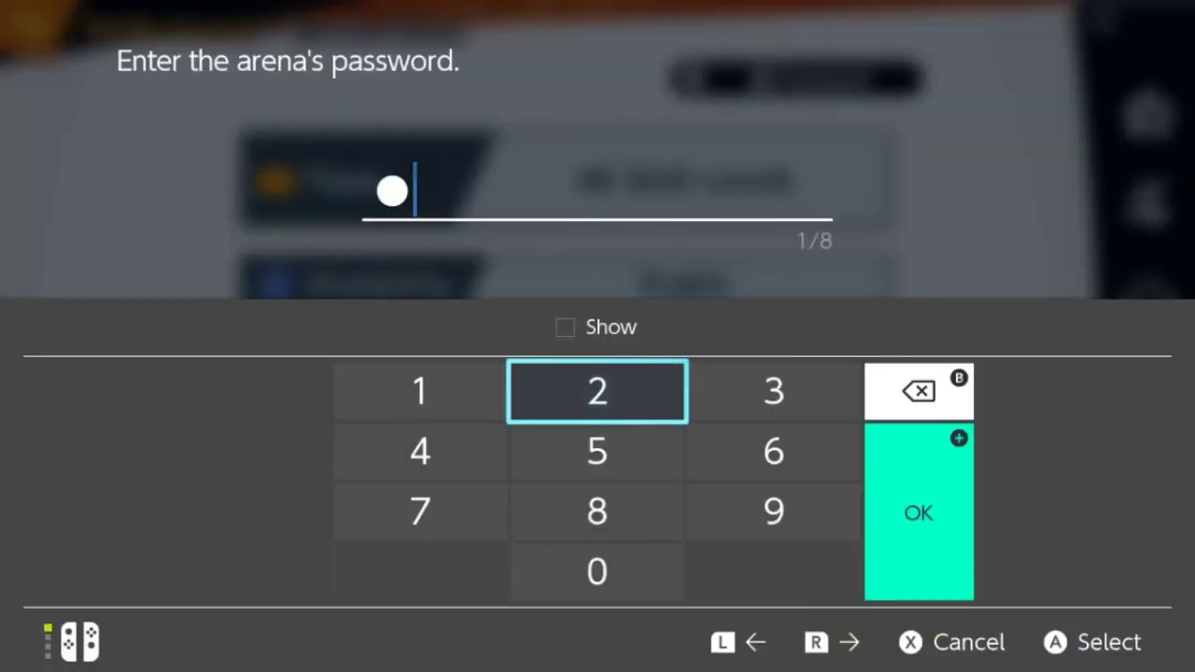
key("Return")
key("Return")
key("Right")
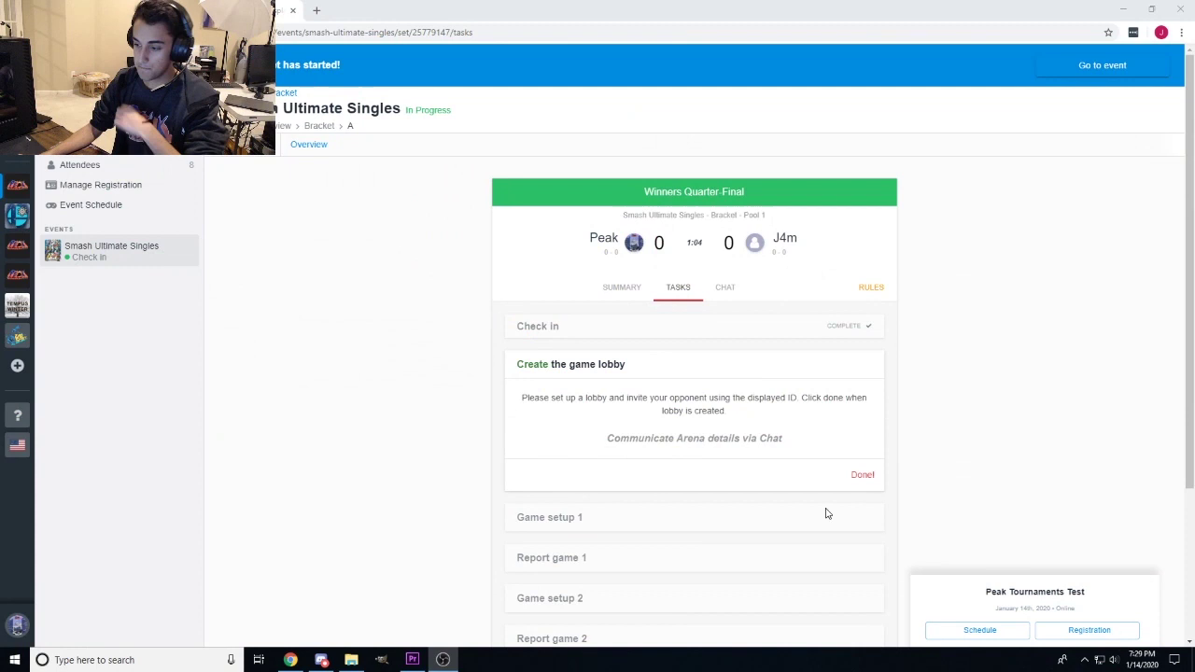
Mark the lobby created, post the arena ID and password messages in match chat, then return to tasks
left_click(863, 476)
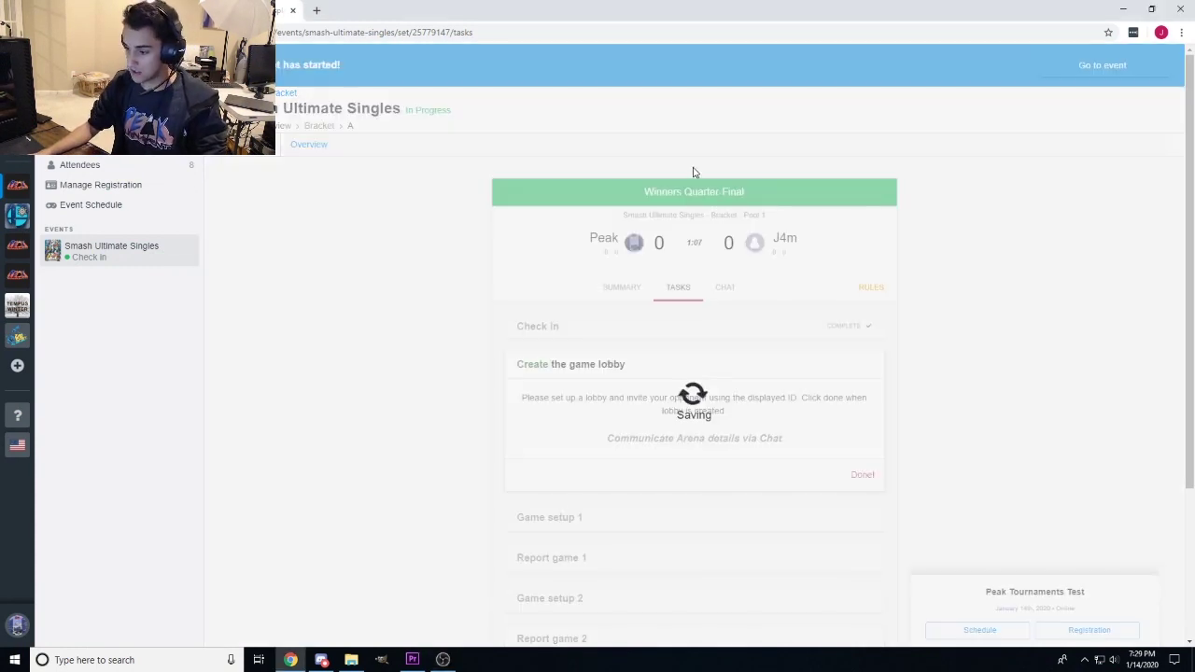
left_click(726, 289)
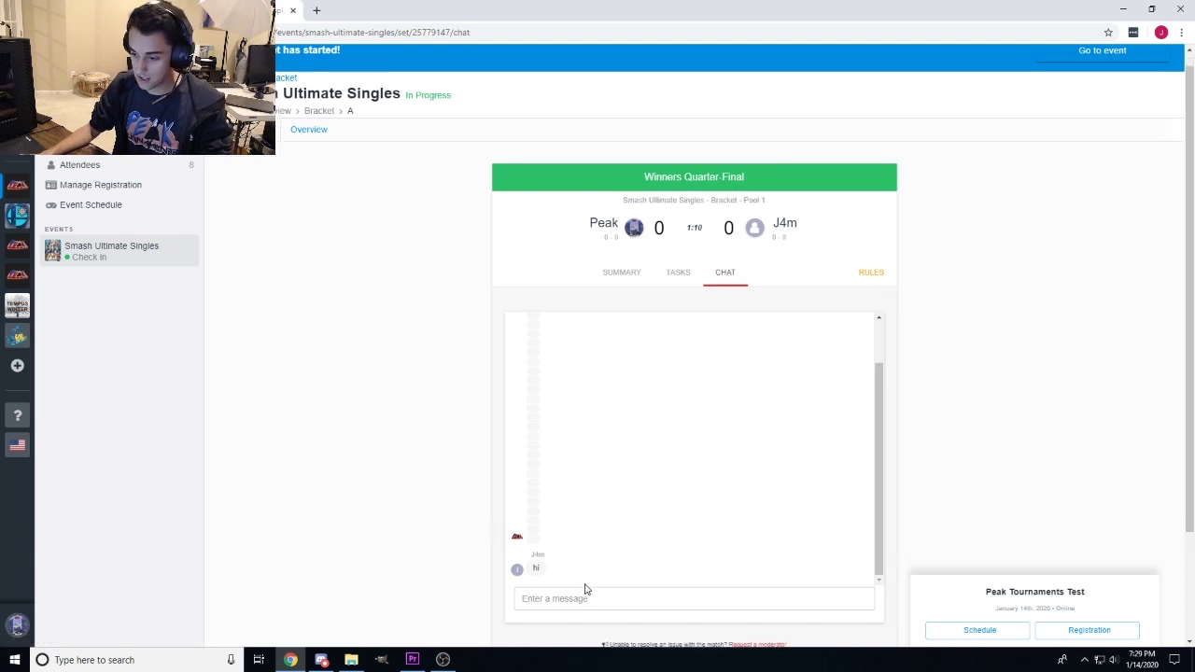
left_click(547, 464)
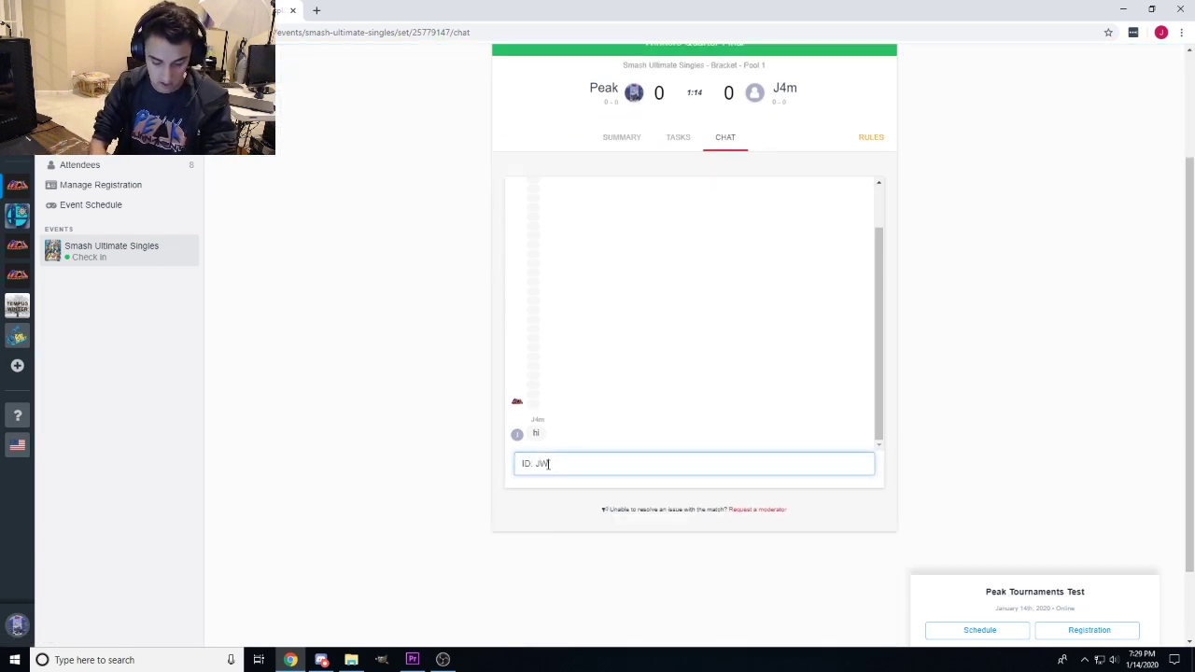
type("ID: JWXSG")
key("Return")
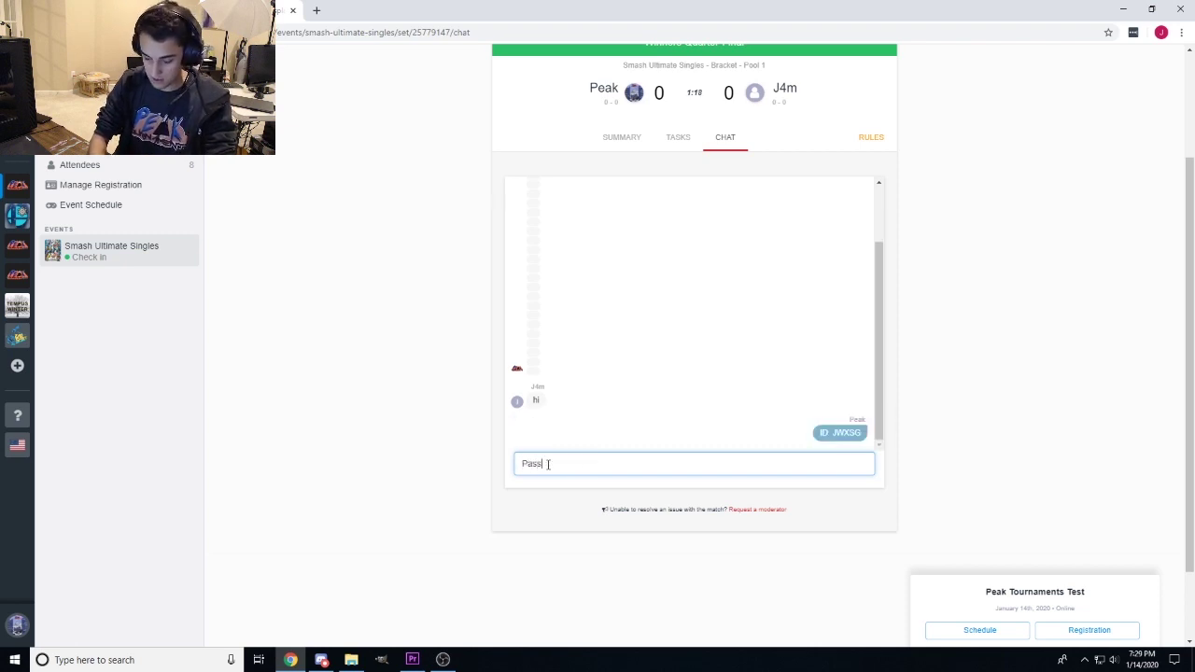
type("Pass:")
key("Return")
left_click(679, 137)
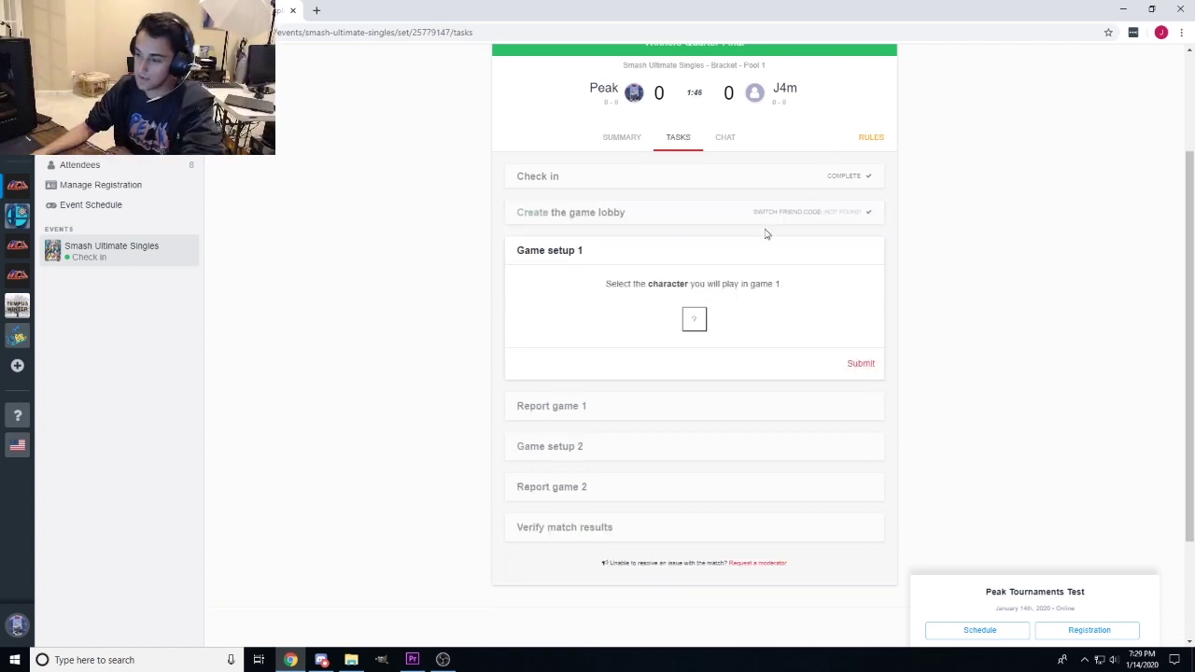
Pick Banjo-Kazooie as the game 1 character and submit it
left_click(696, 321)
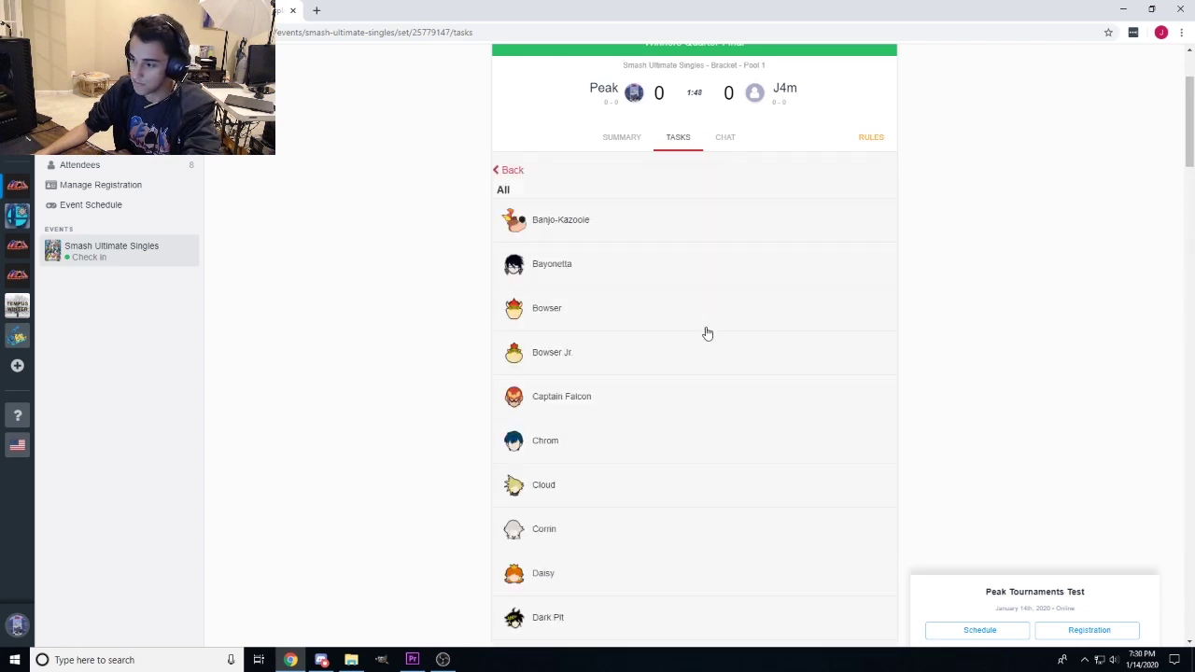
left_click(558, 222)
left_click(860, 364)
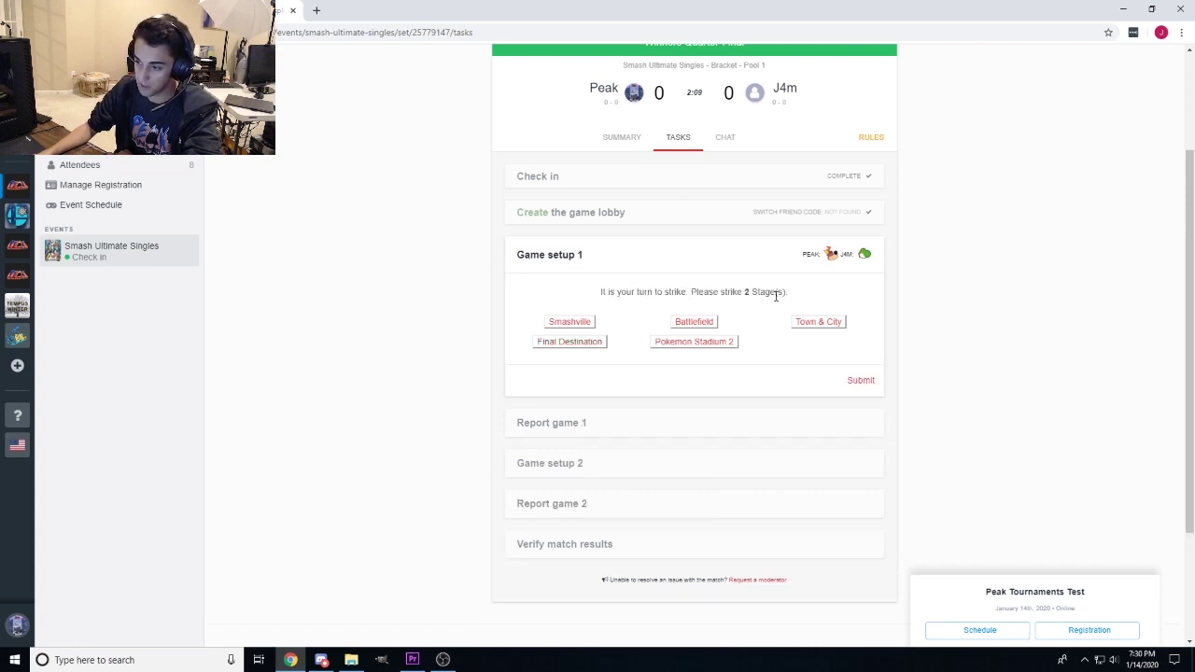
Strike Town & City and Pokemon Stadium 2, leaving Battlefield as the stage
left_click(819, 322)
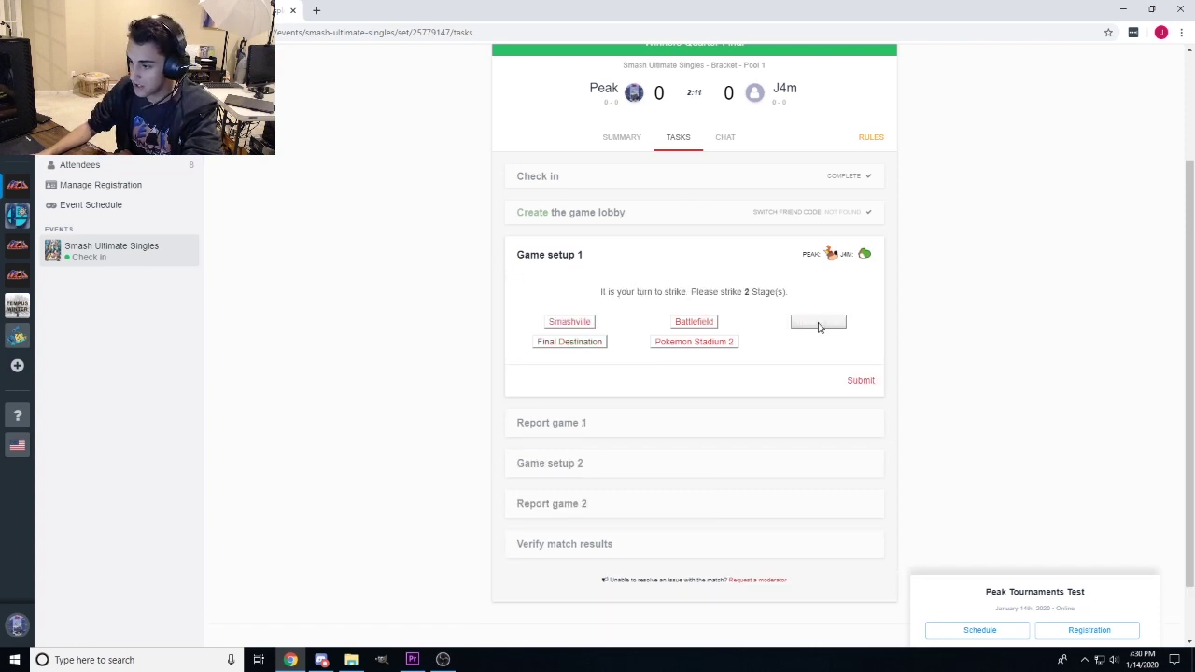
left_click(697, 341)
left_click(860, 383)
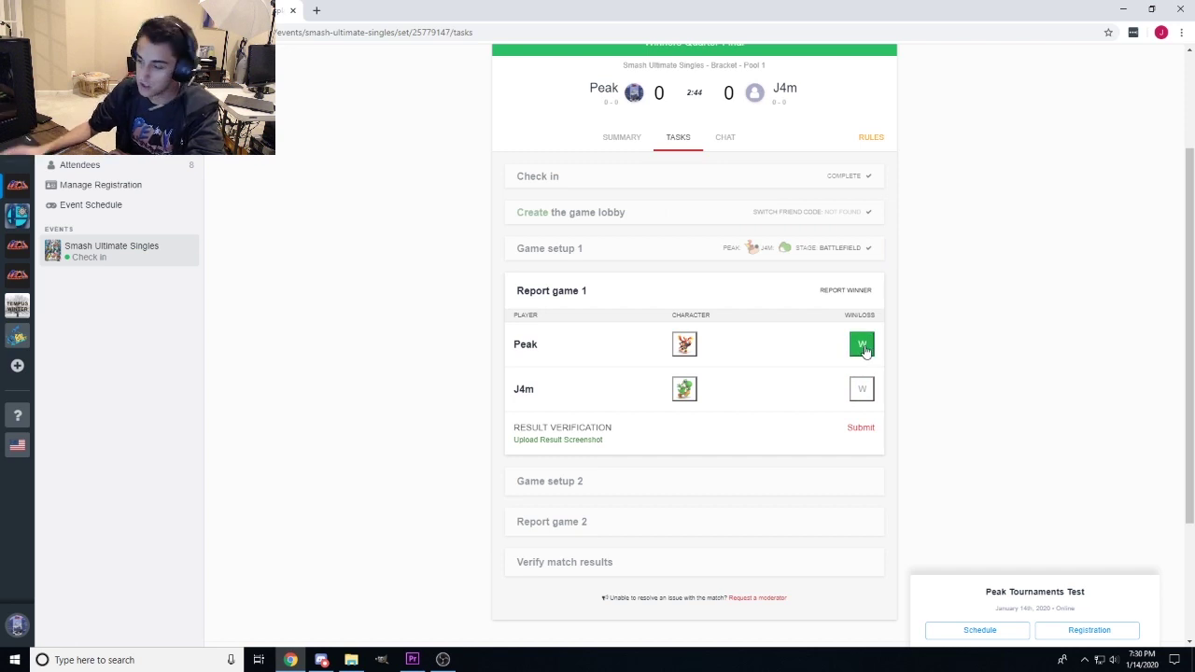
Submit Peak as the winner of game 1
left_click(863, 432)
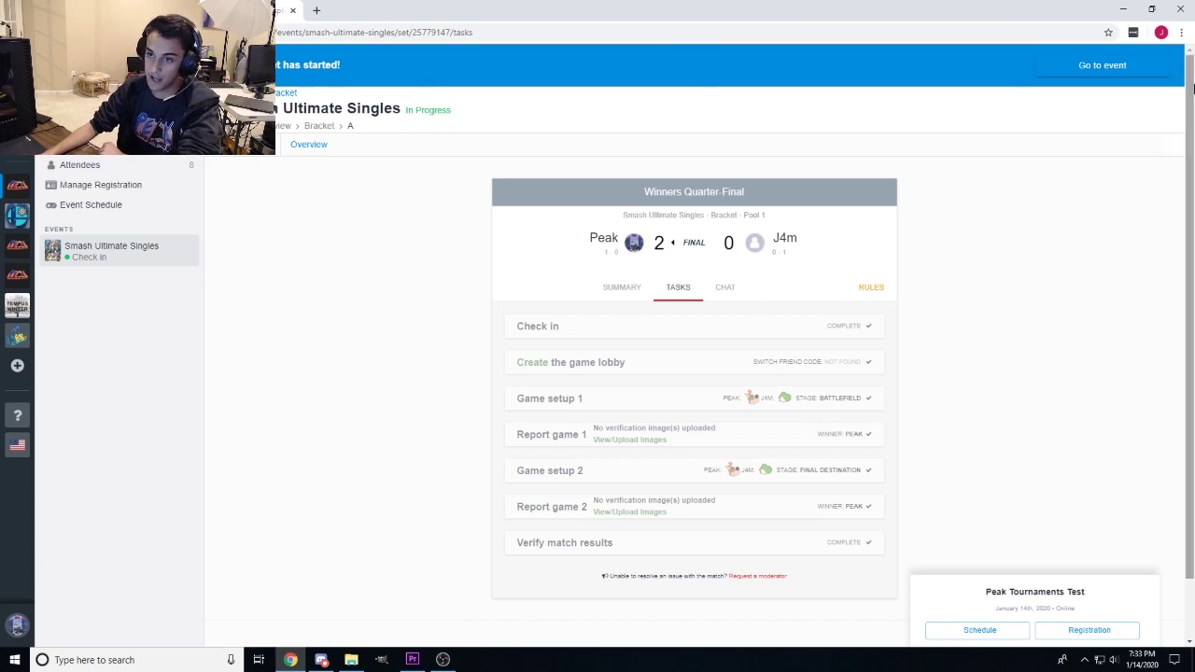
Open Peak's Winners Semi-Final match from the event bracket and check in to it
left_click(1078, 69)
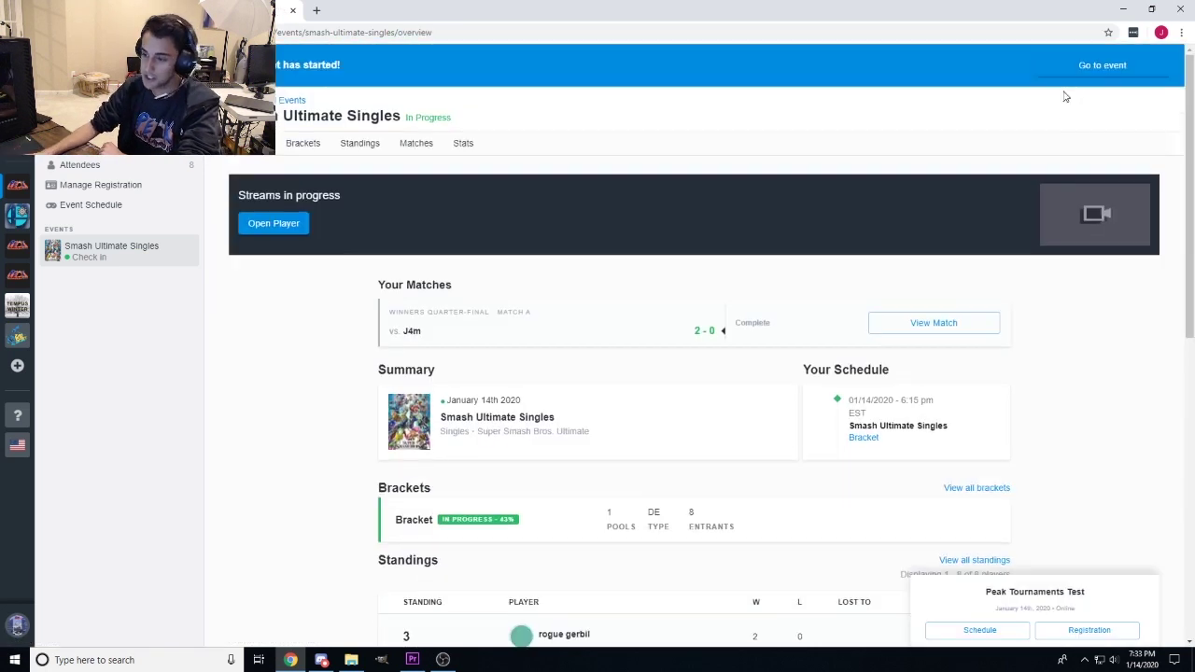
left_click(577, 541)
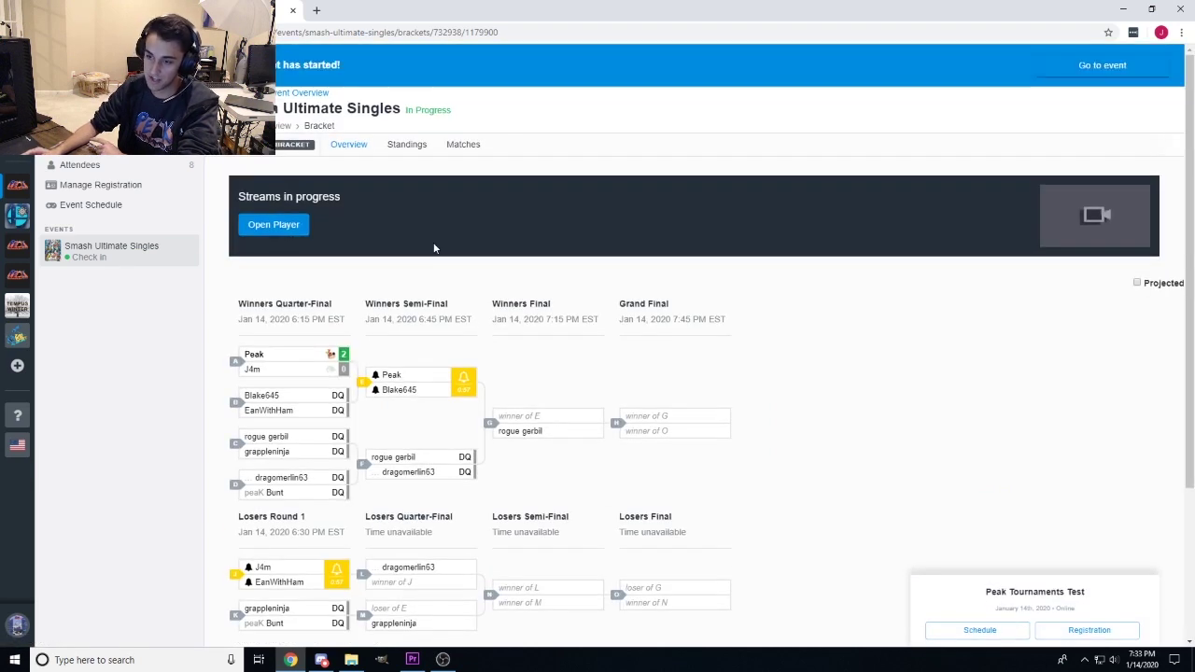
left_click(414, 378)
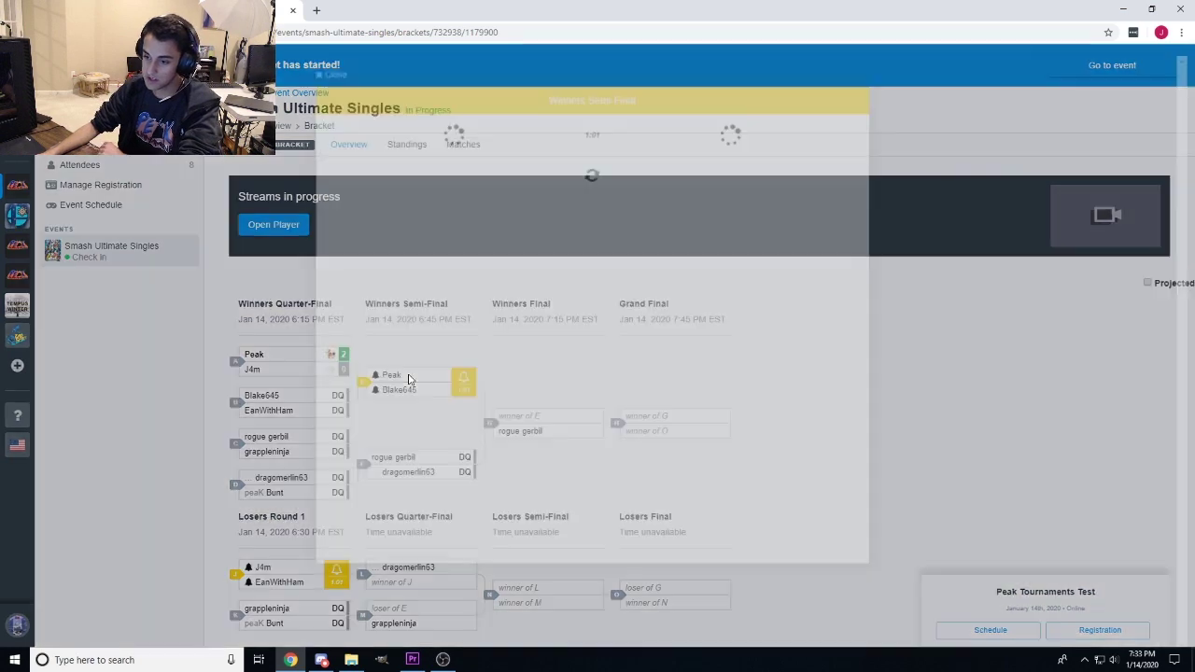
left_click(821, 393)
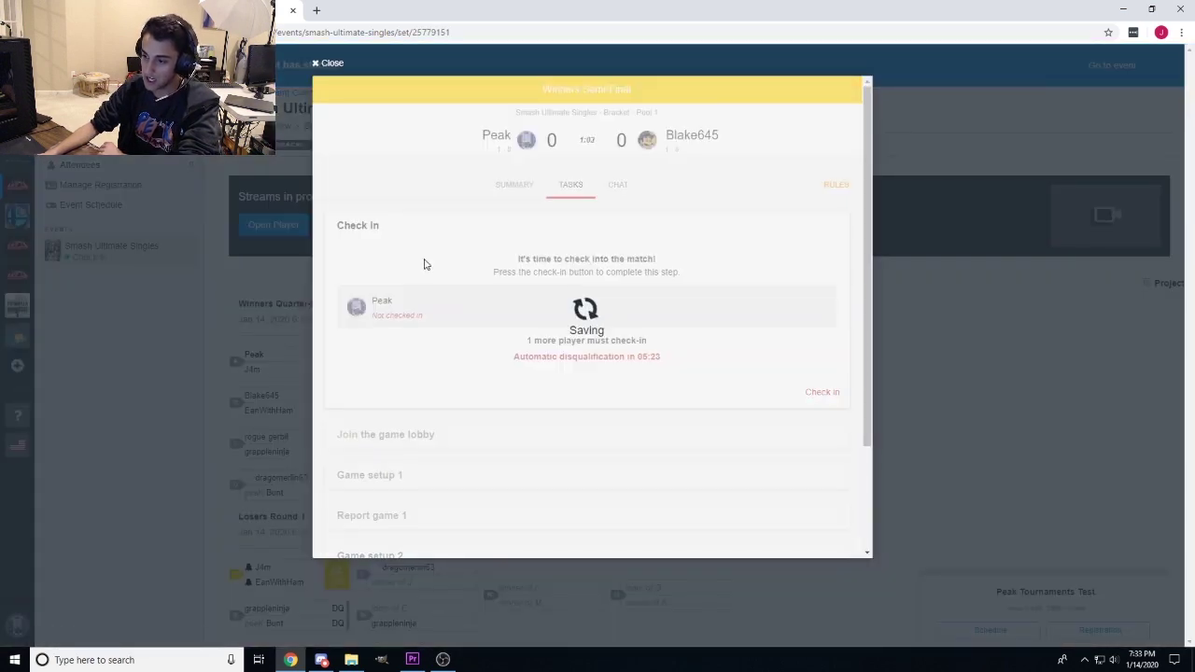